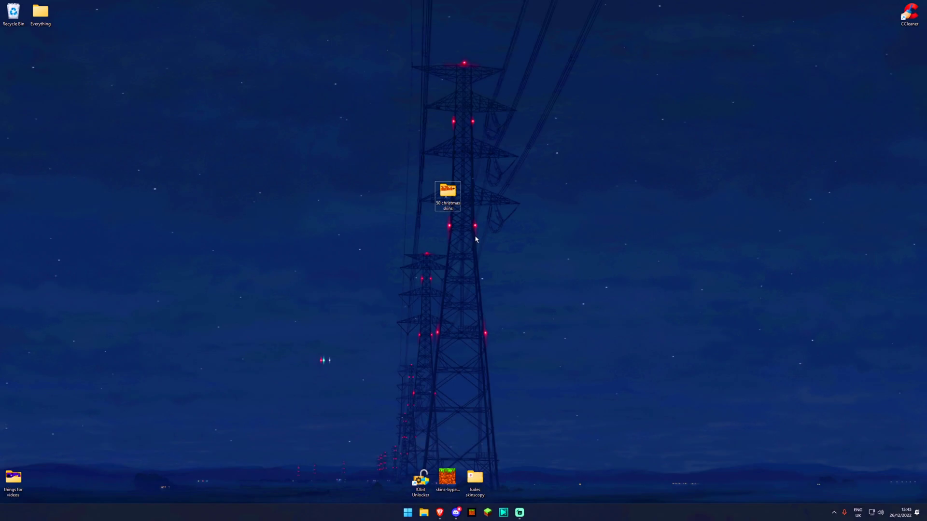
Open the 50 christmas skins folder to check its contents, then close it
drag(509, 250, 375, 161)
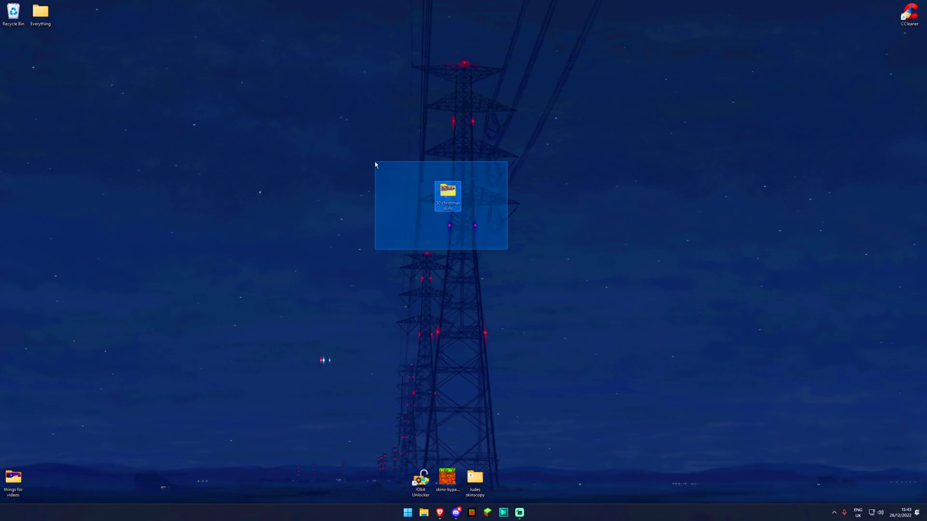
double_click(447, 193)
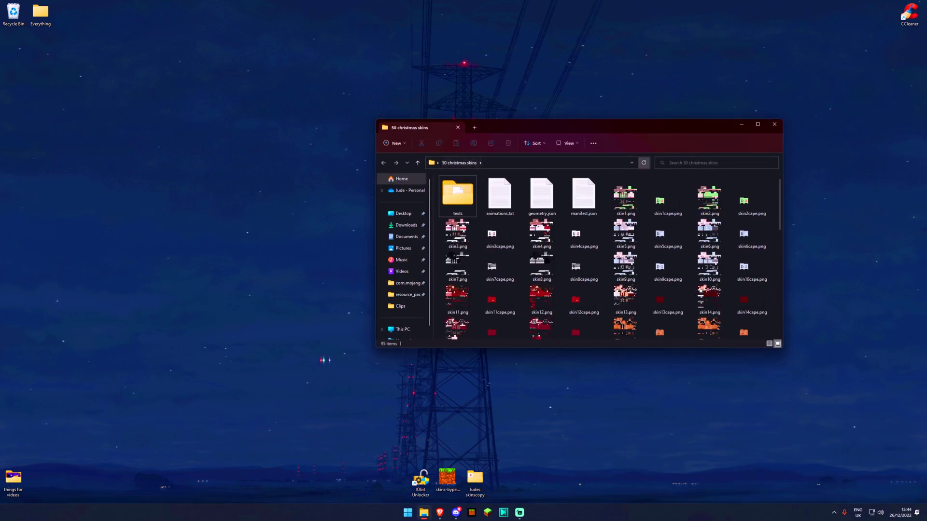
scroll(708, 196, down, 5)
click(774, 125)
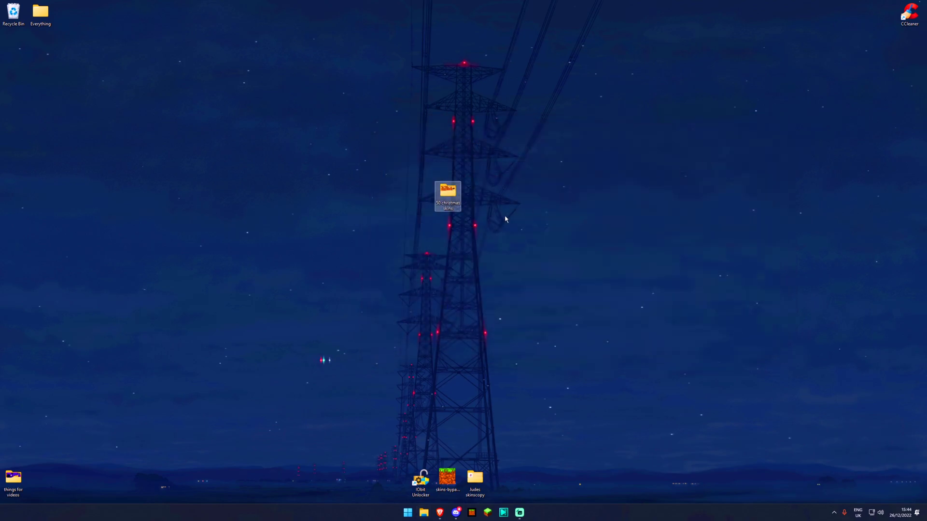
drag(522, 256, 438, 186)
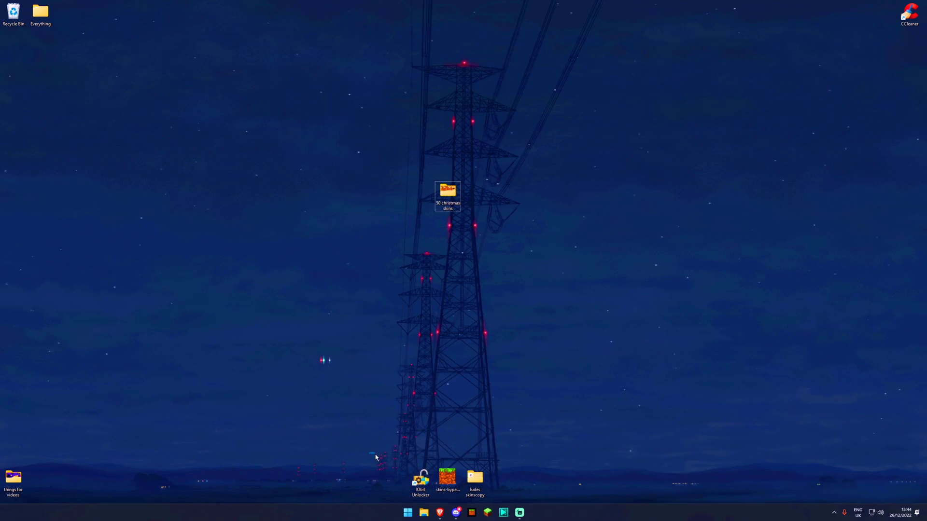
In IObit Unlocker, browse Program Files > WindowsApps > Minecraft > data > skin_packs
drag(370, 452, 430, 504)
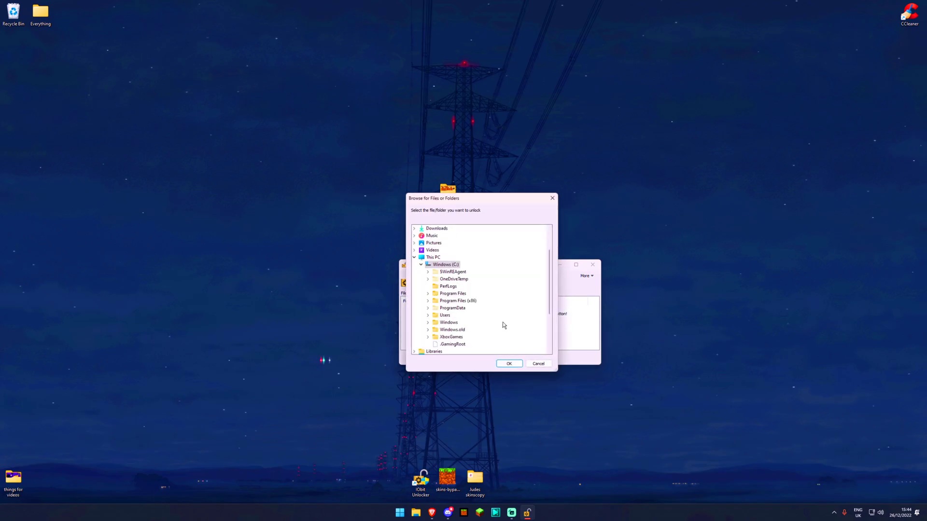
double_click(453, 293)
scroll(507, 317, down, 5)
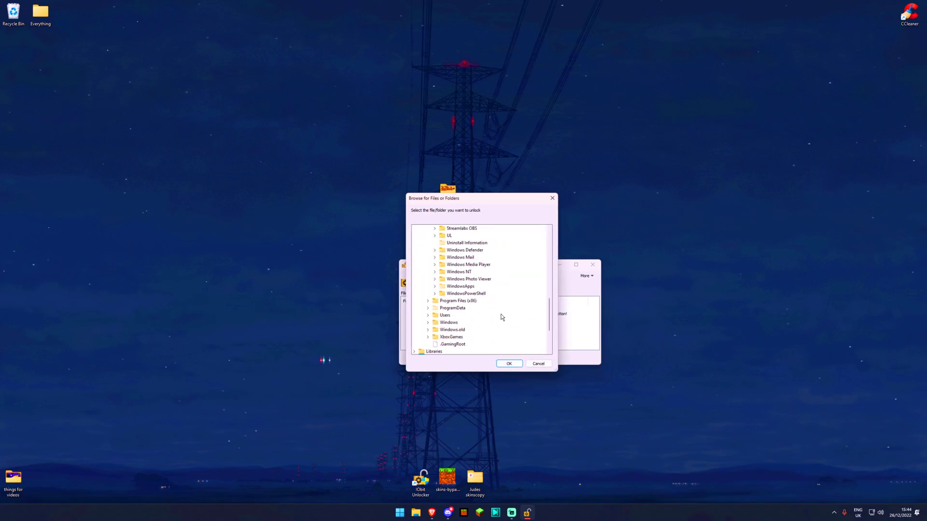
double_click(476, 290)
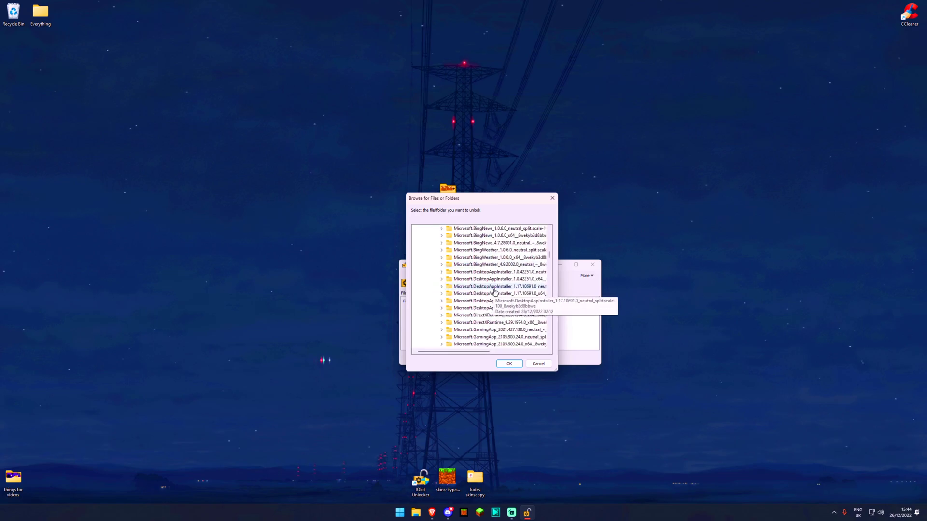
scroll(497, 288, down, 5)
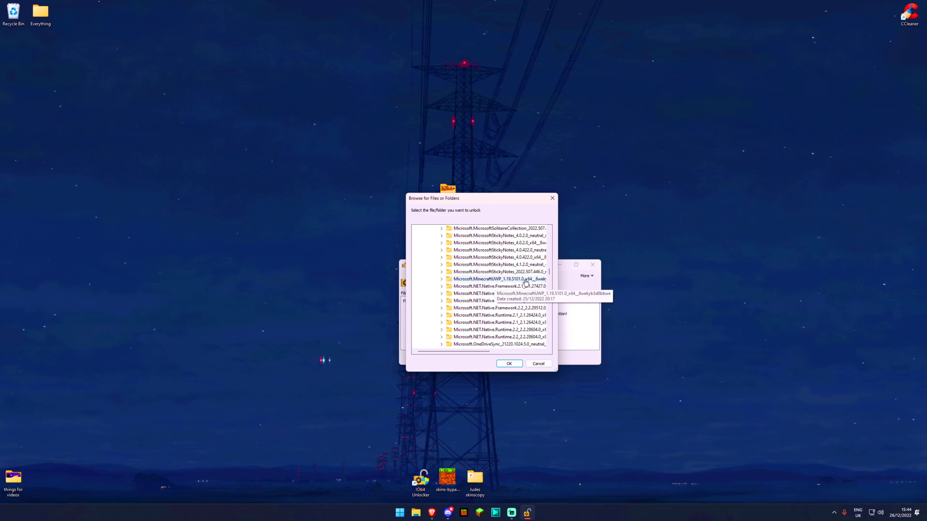
double_click(493, 280)
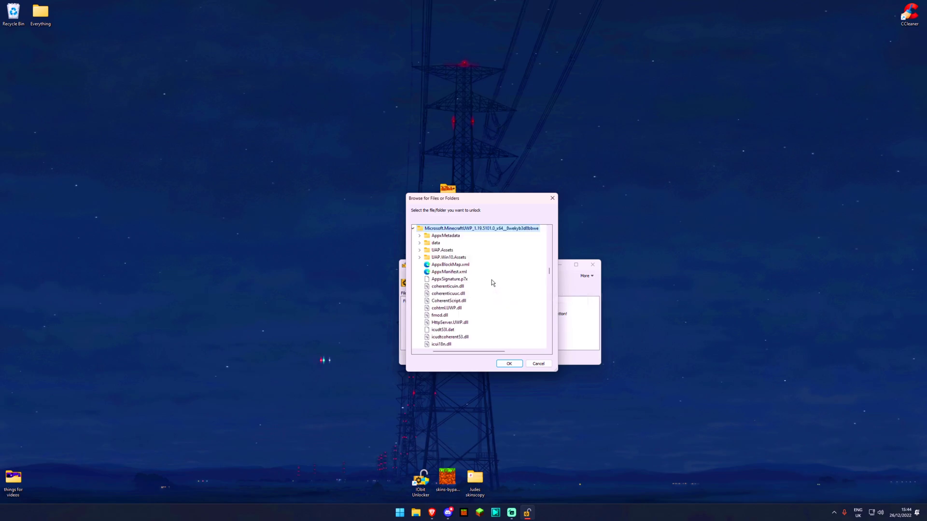
double_click(436, 243)
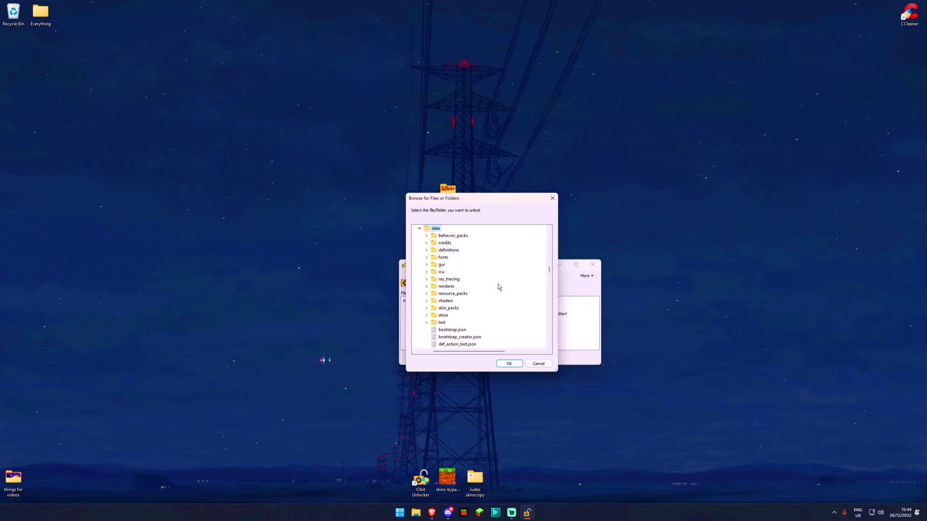
double_click(456, 310)
Unlock and permanently delete Minecraft's persona skin pack folder, then exit IObit Unlocker
double_click(449, 315)
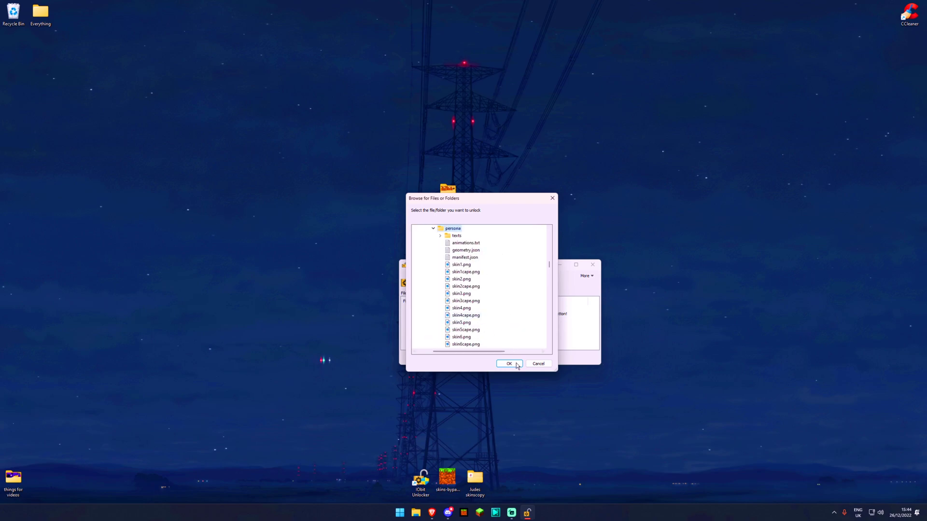
click(517, 366)
click(533, 335)
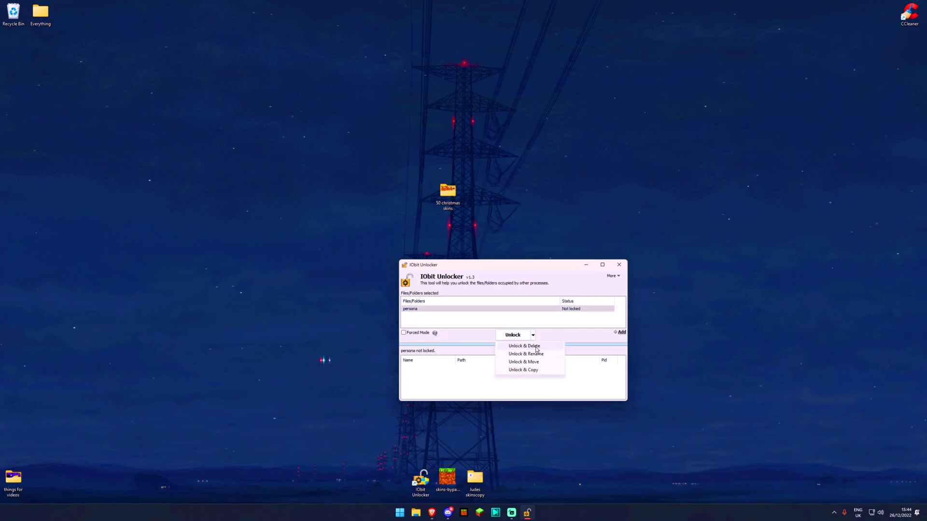
click(527, 347)
click(521, 347)
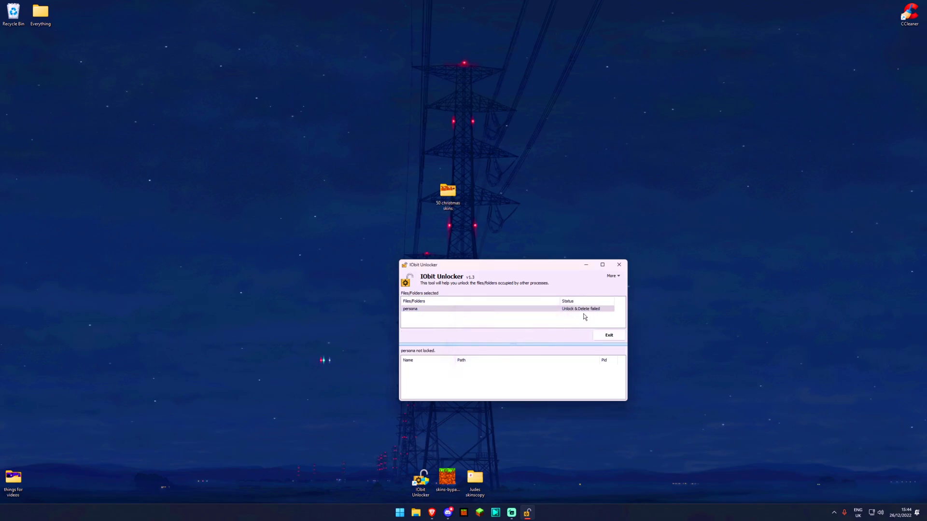
click(609, 336)
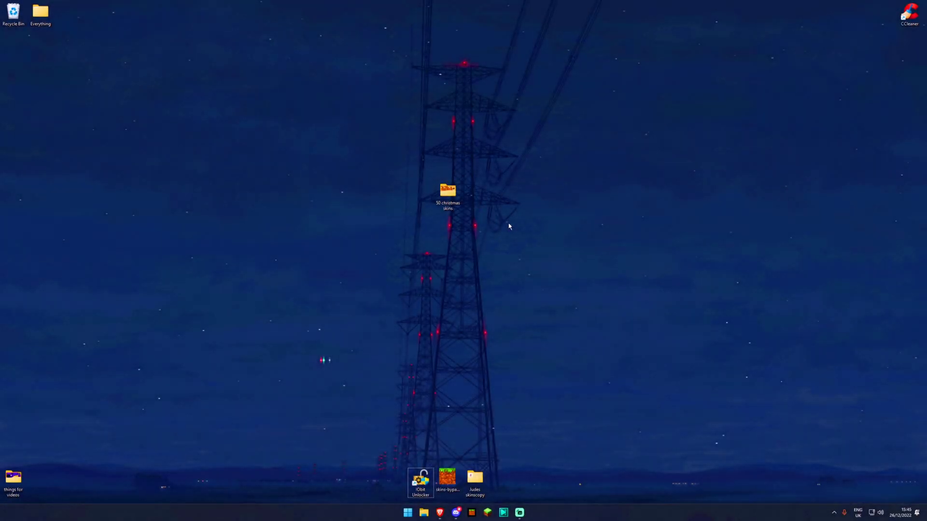
Create an empty desktop folder named persona, then relaunch IObit Unlocker
right_click(501, 199)
mouse_move(522, 266)
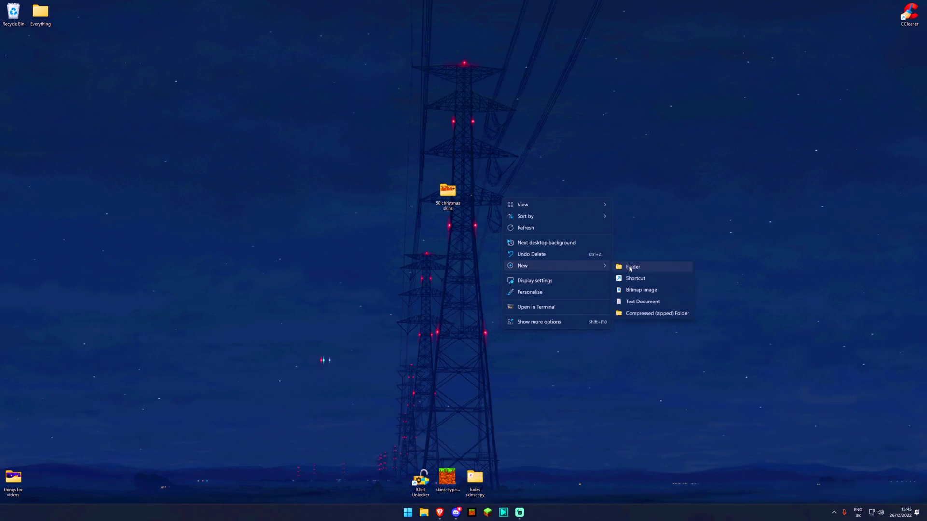
click(630, 268)
text(person)
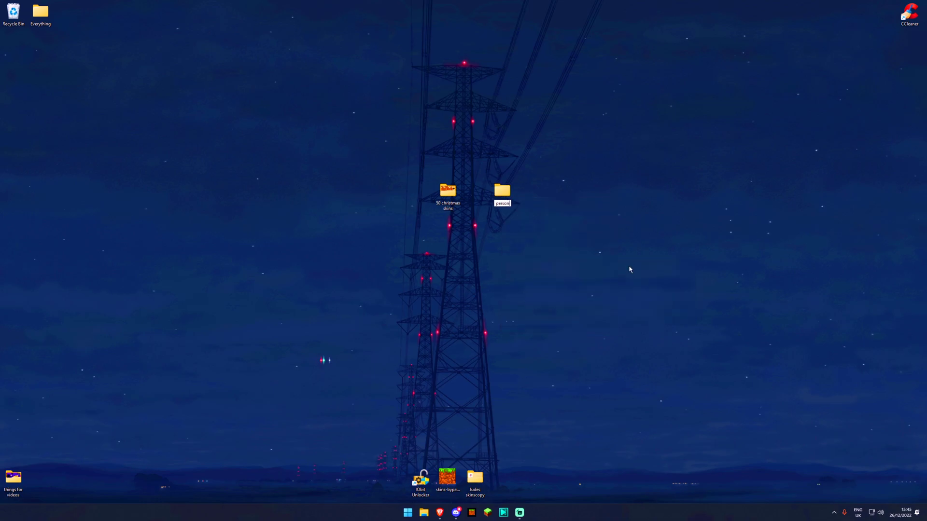
text(a)
mouse_move(628, 273)
mouse_down()
mouse_move(441, 122)
mouse_move(488, 140)
mouse_up()
click(577, 267)
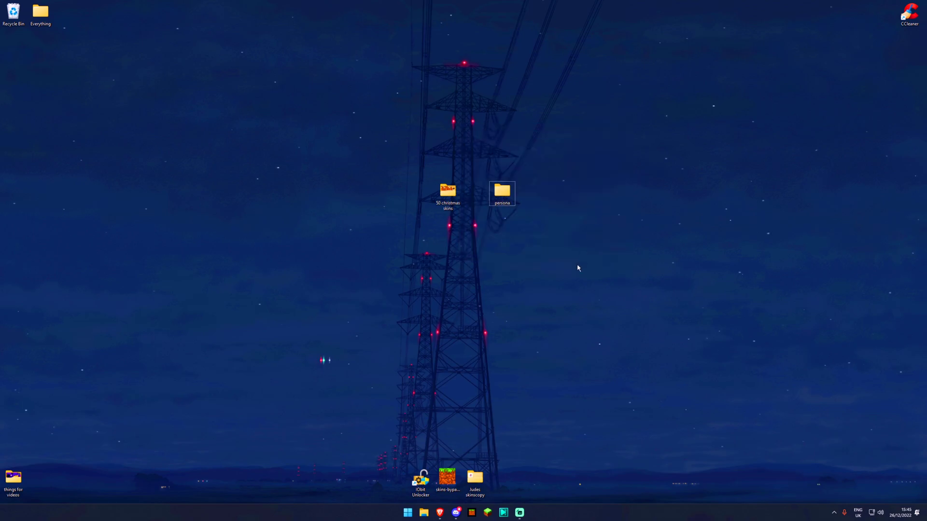
double_click(425, 485)
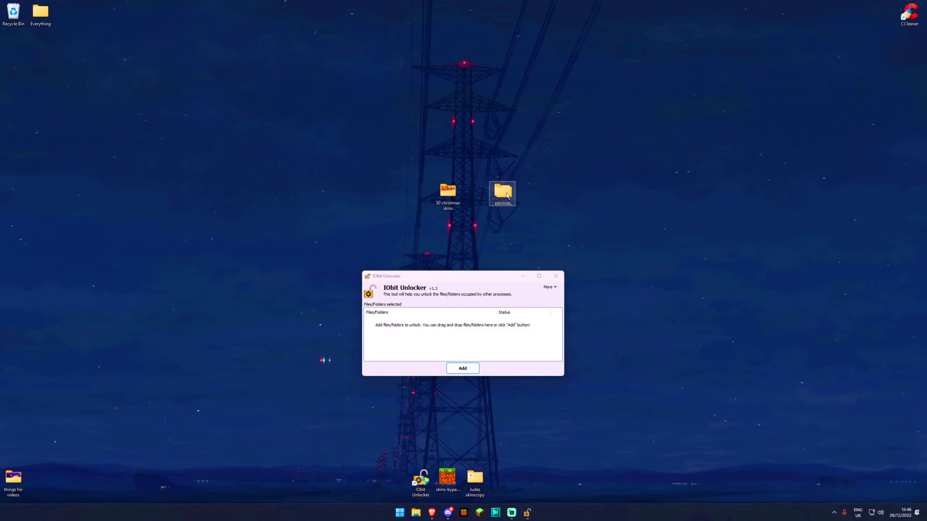
Unlock & Move the desktop persona folder into MinecraftUWP\data\skin_packs, then exit IObit
drag(506, 194, 483, 338)
click(496, 346)
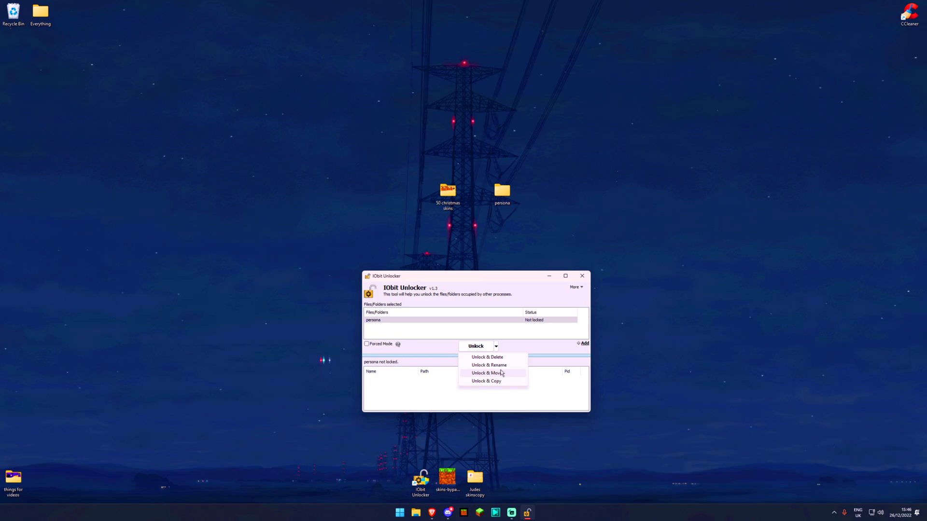
click(502, 373)
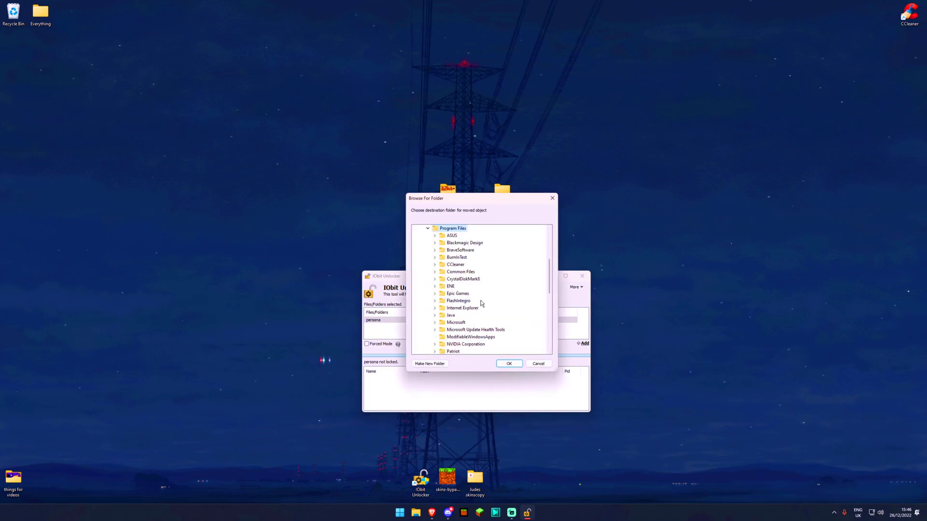
scroll(497, 306, down, 8)
double_click(470, 264)
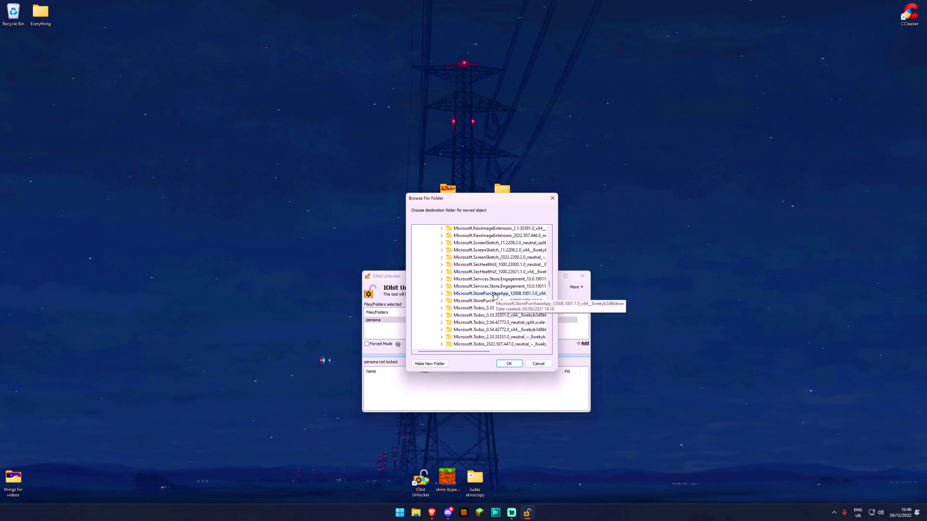
scroll(502, 296, up, 3)
scroll(505, 293, up, 3)
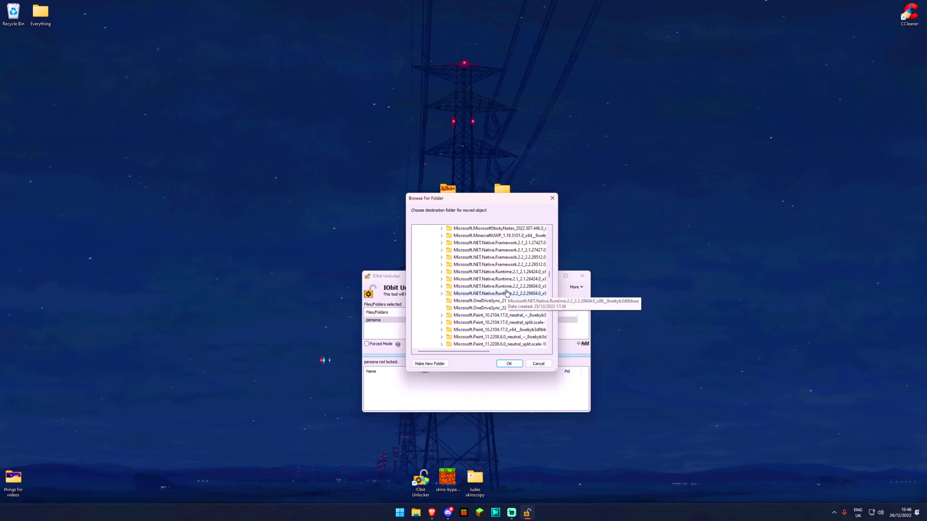
double_click(489, 239)
double_click(435, 251)
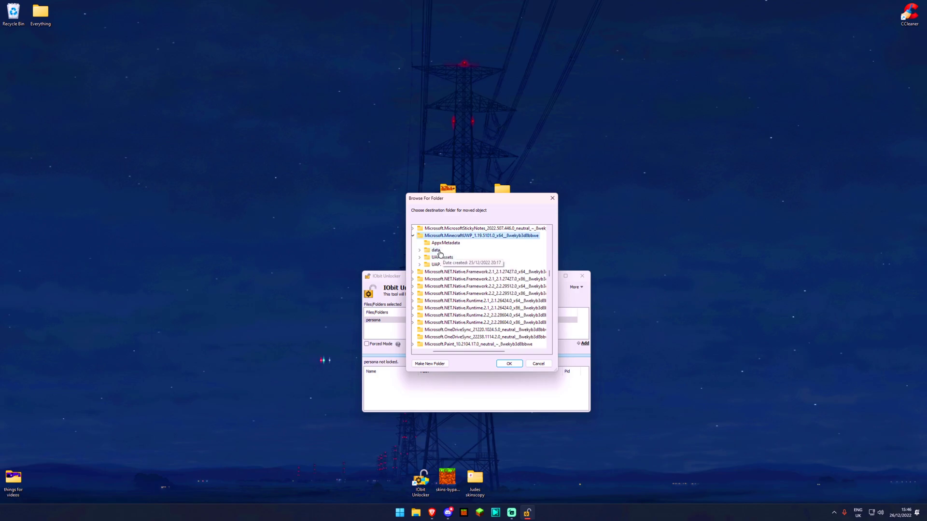
double_click(457, 330)
click(516, 363)
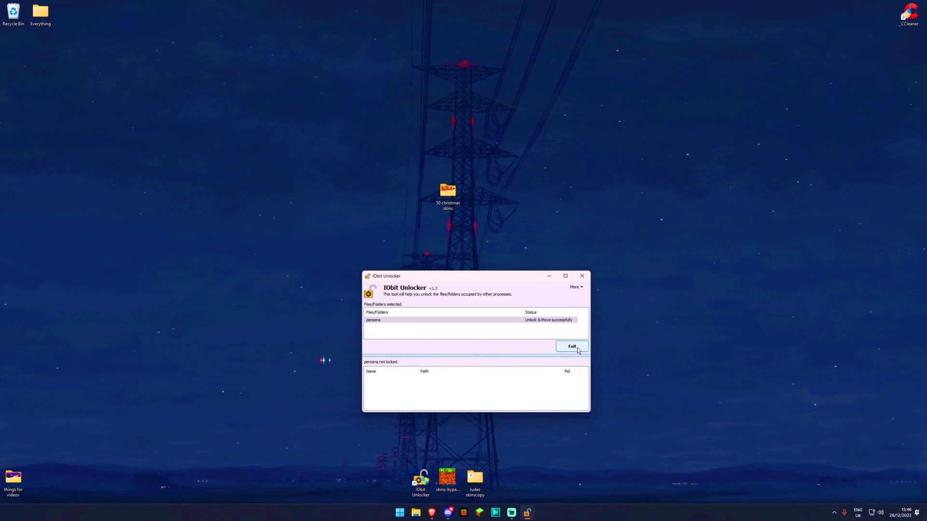
click(578, 348)
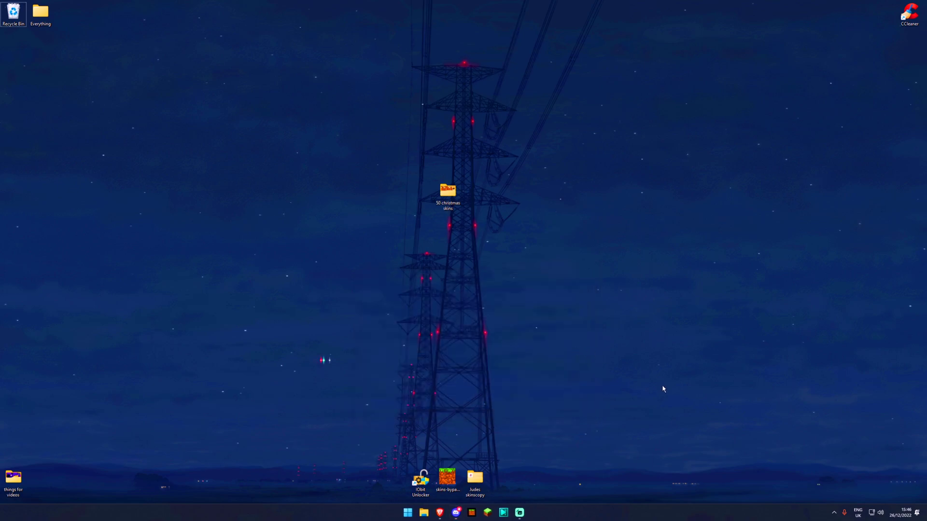
Drag all 95 files from the 50 christmas skins folder into IObit Unlocker's list
drag(468, 231, 369, 160)
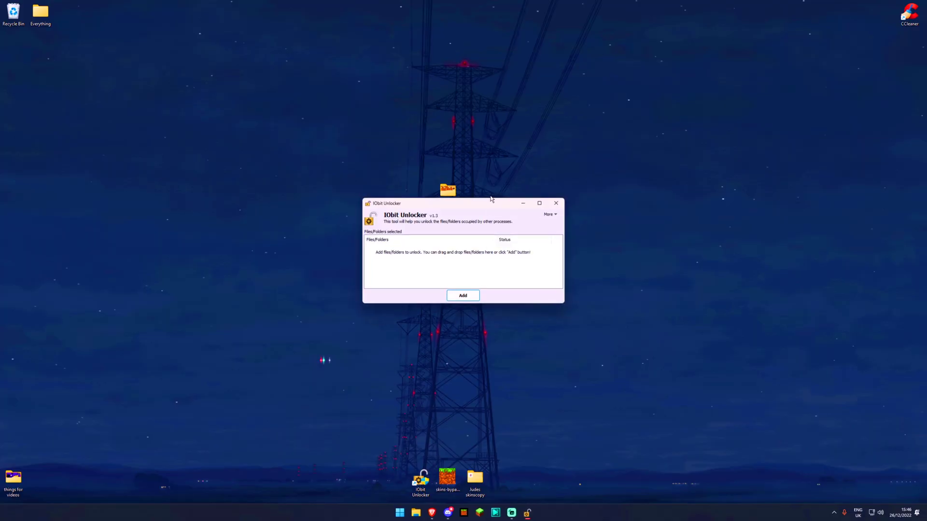
drag(488, 206, 271, 217)
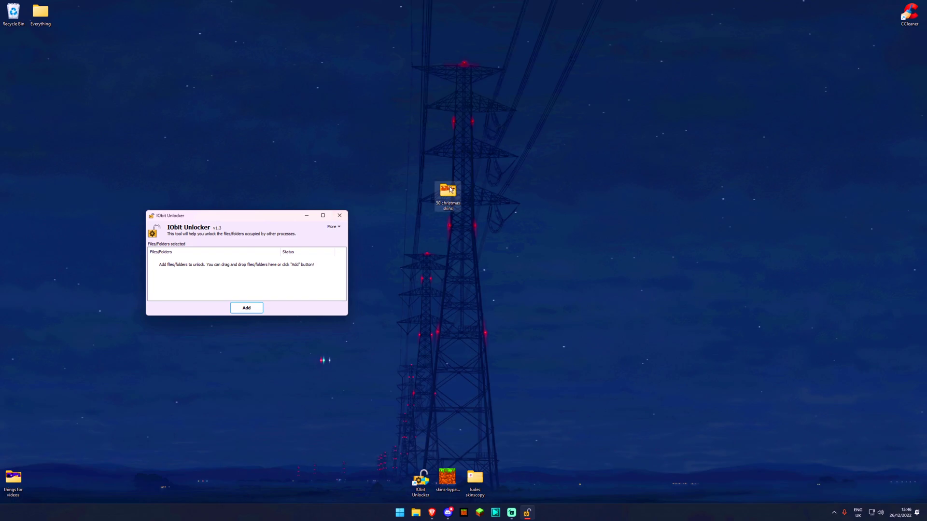
double_click(450, 190)
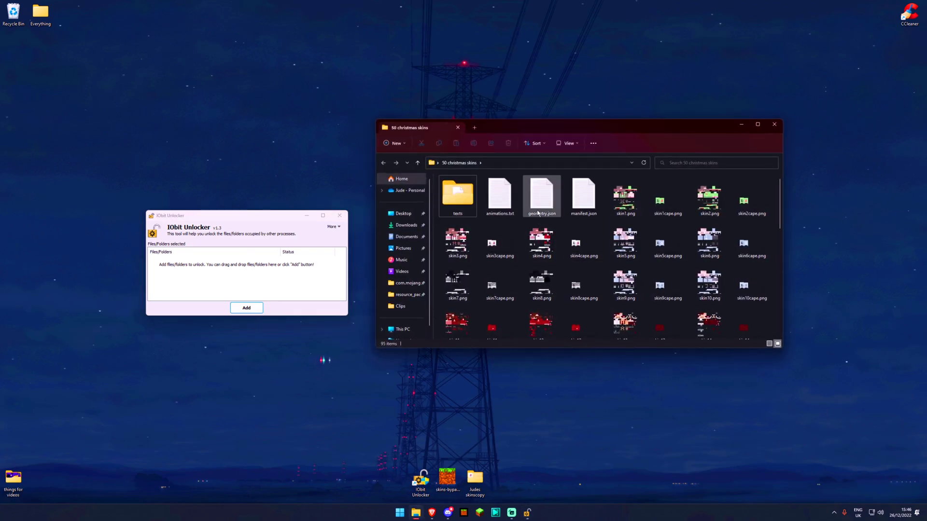
key(ctrl+a)
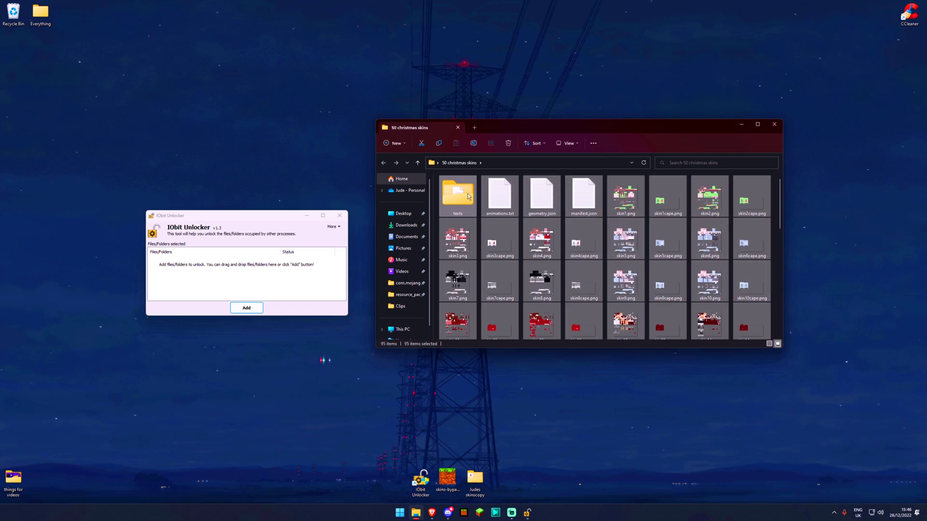
mouse_move(467, 197)
mouse_down()
mouse_move(465, 222)
mouse_move(241, 288)
mouse_move(285, 284)
mouse_up()
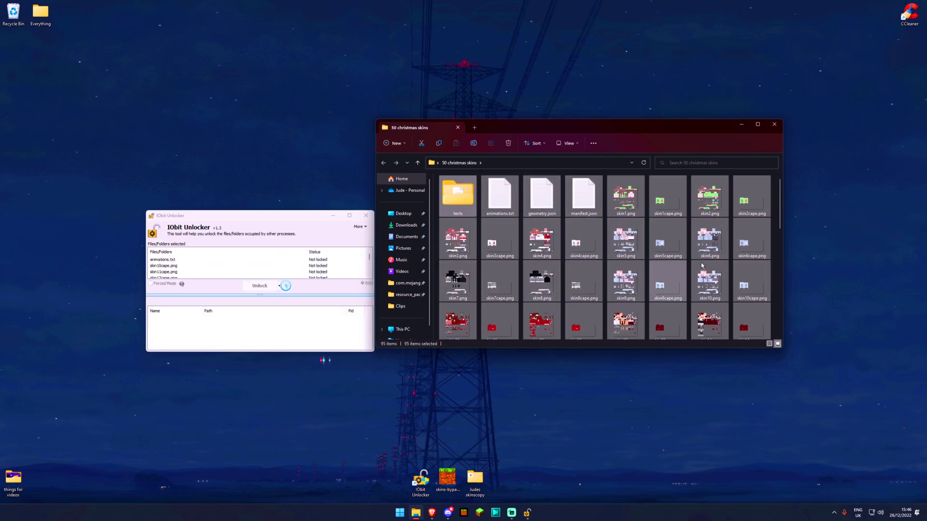
click(775, 125)
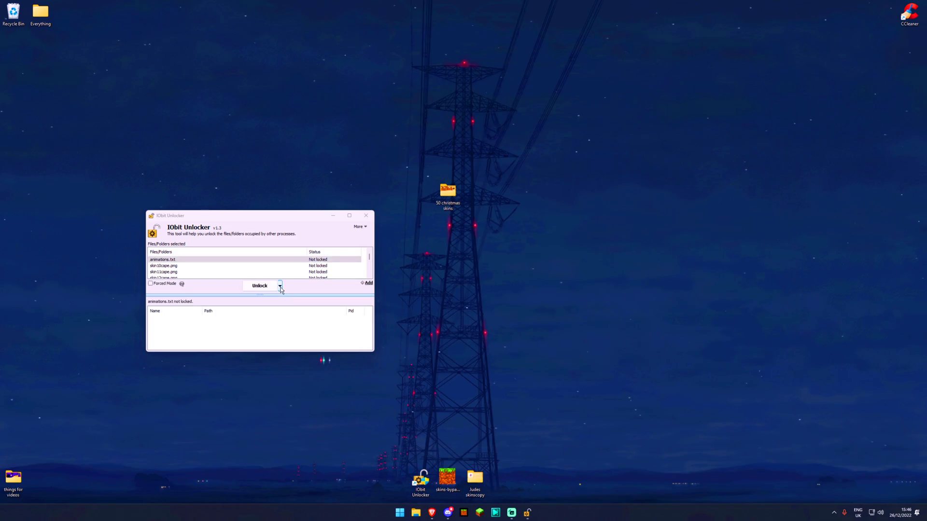
Unlock & Copy the Christmas skin files into WindowsApps\MinecraftUWP\data\skin_packs\persona
click(280, 286)
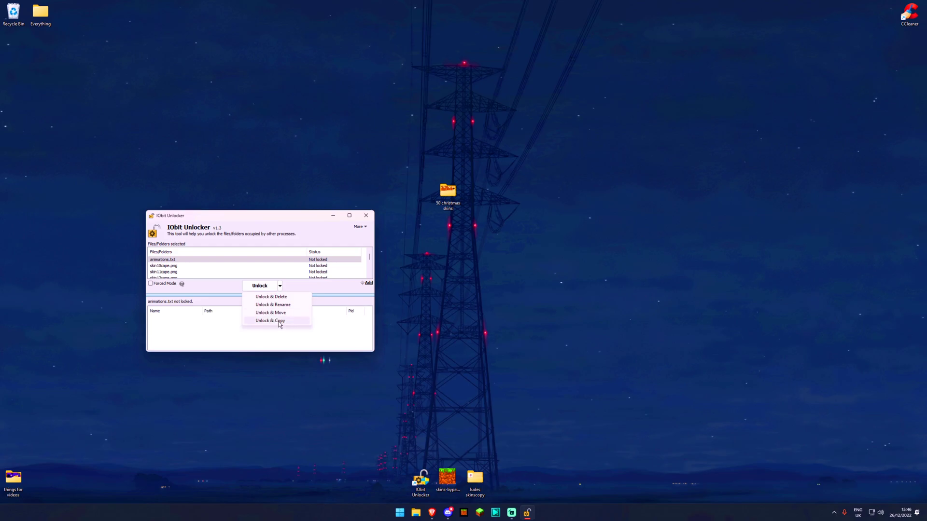
click(279, 322)
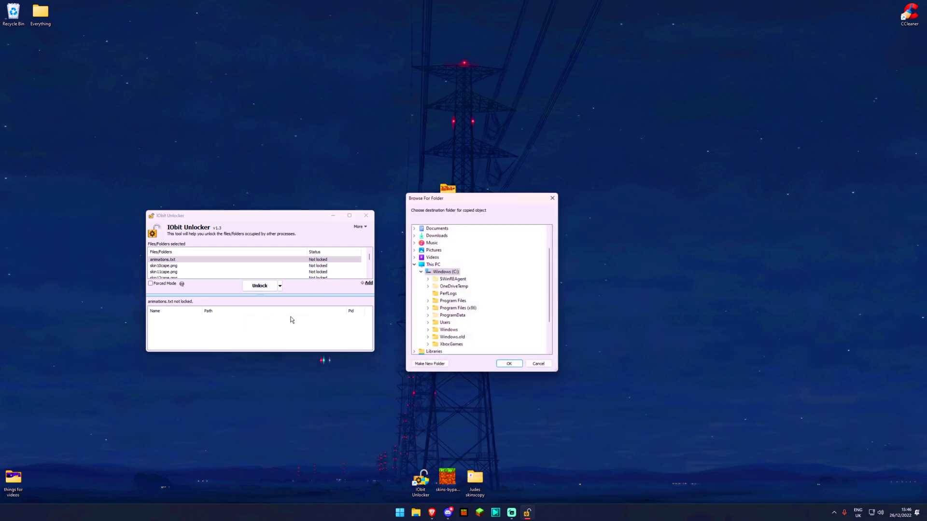
double_click(456, 304)
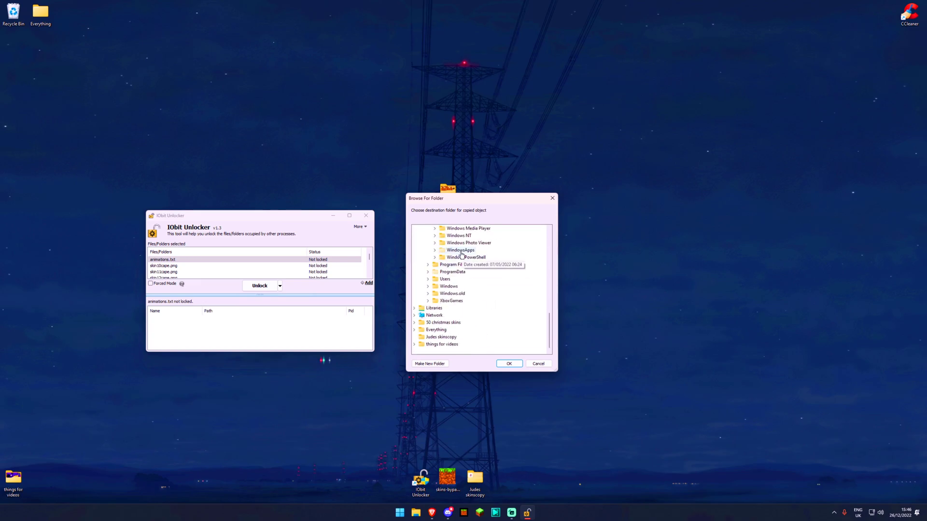
double_click(493, 262)
scroll(494, 262, down, 4)
scroll(497, 270, down, 4)
scroll(500, 278, down, 3)
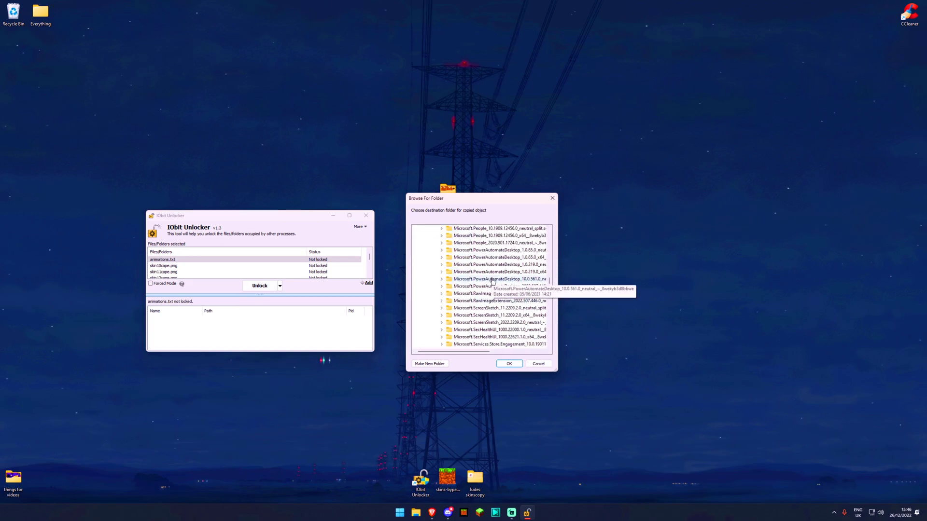
scroll(502, 281, down, 3)
double_click(493, 235)
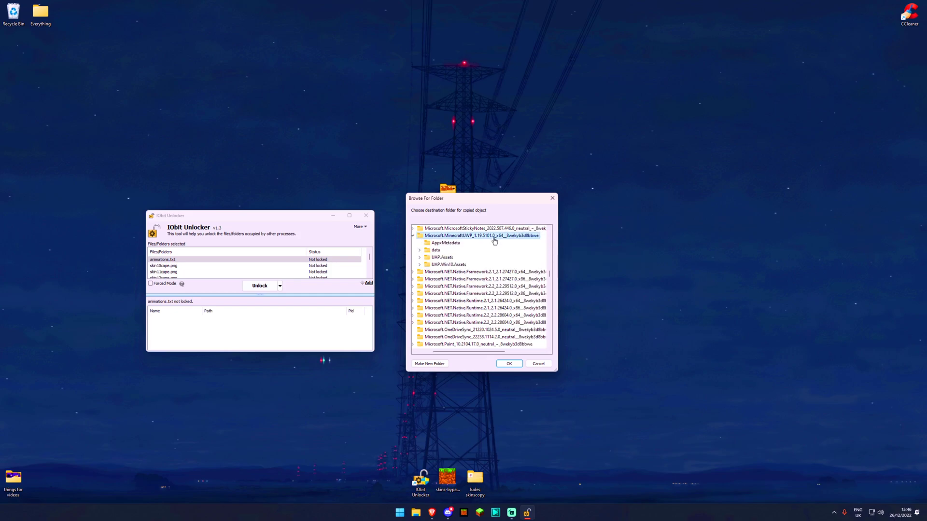
double_click(436, 250)
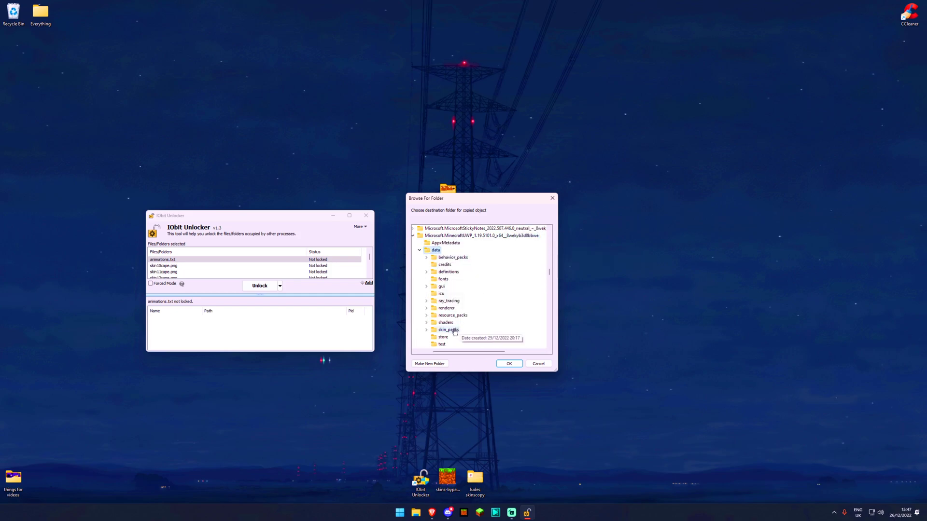
double_click(458, 330)
click(466, 339)
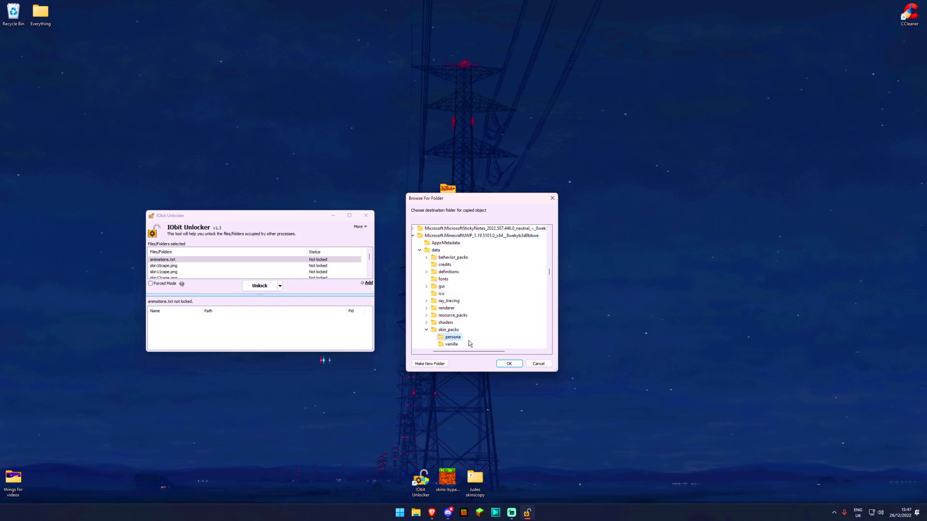
click(513, 365)
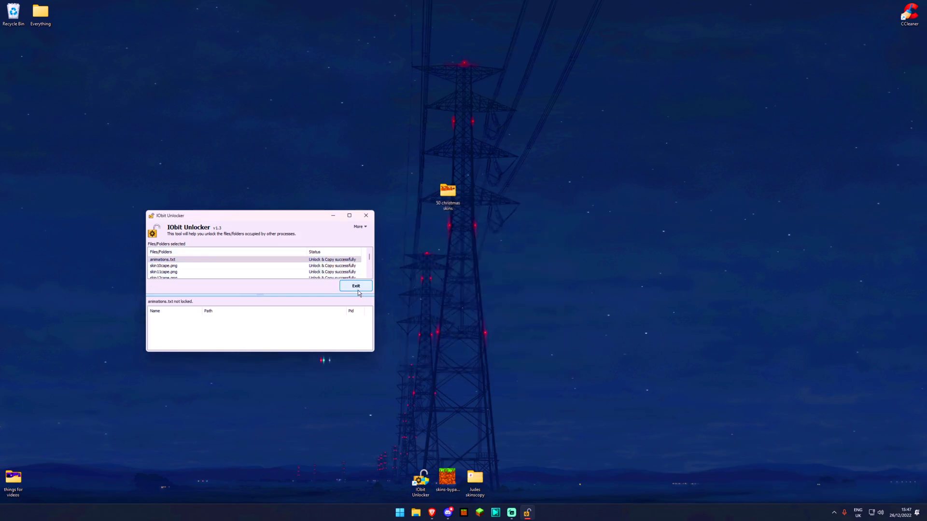
Exit IObit, launch Minecraft, and go to Dressing Room > Classic Skins
click(358, 291)
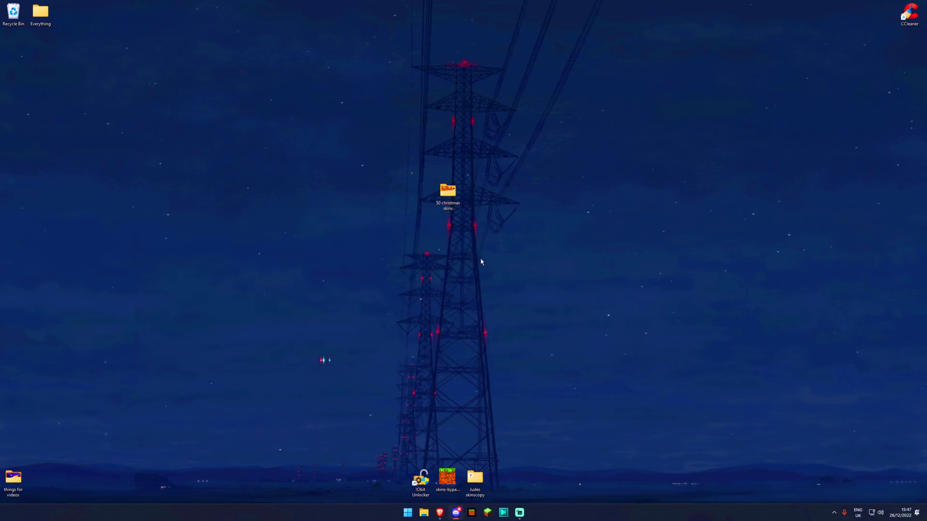
double_click(448, 473)
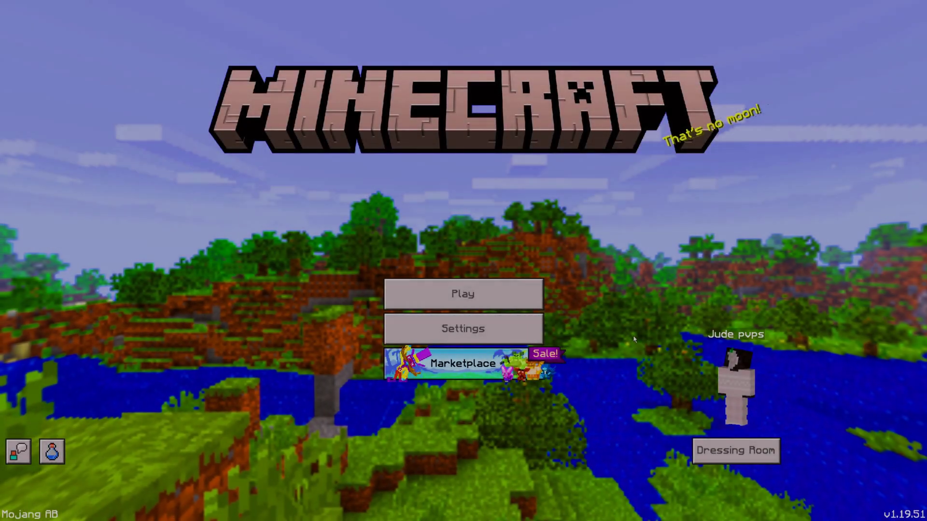
click(736, 451)
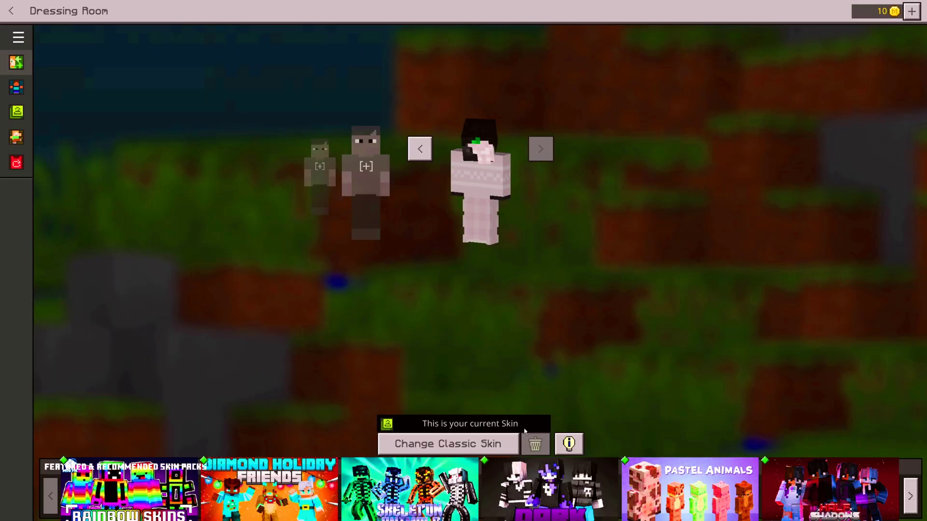
click(507, 444)
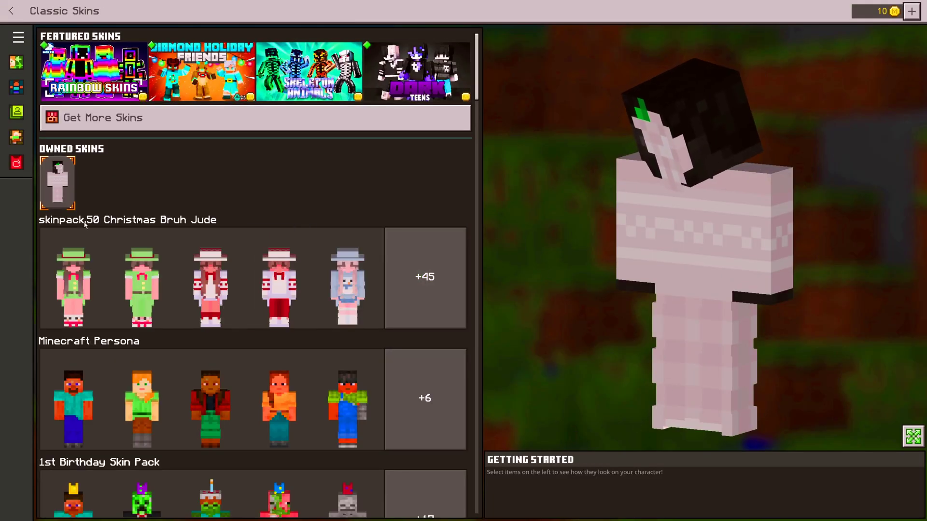
Expand the Christmas pack, equip the second green elf skin, and return to the menu
click(457, 233)
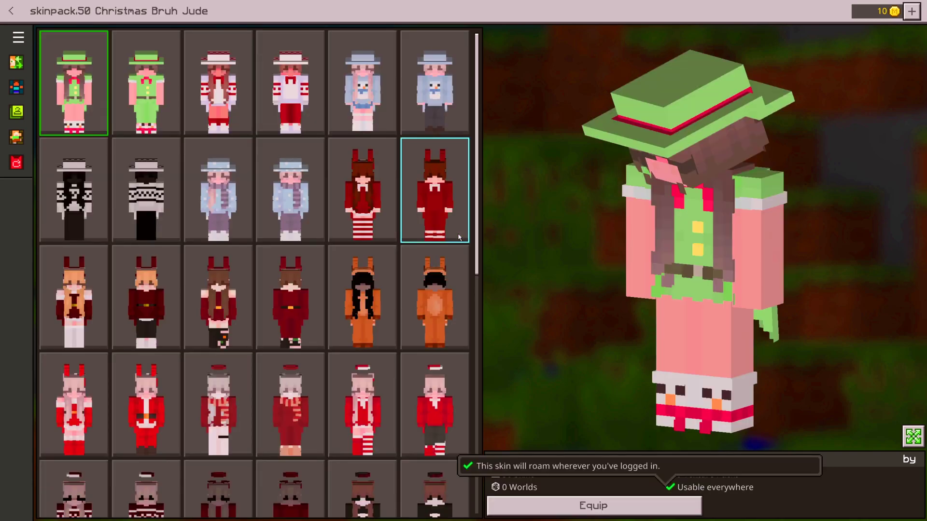
scroll(280, 196, down, 1)
scroll(290, 227, down, 5)
scroll(297, 261, down, 5)
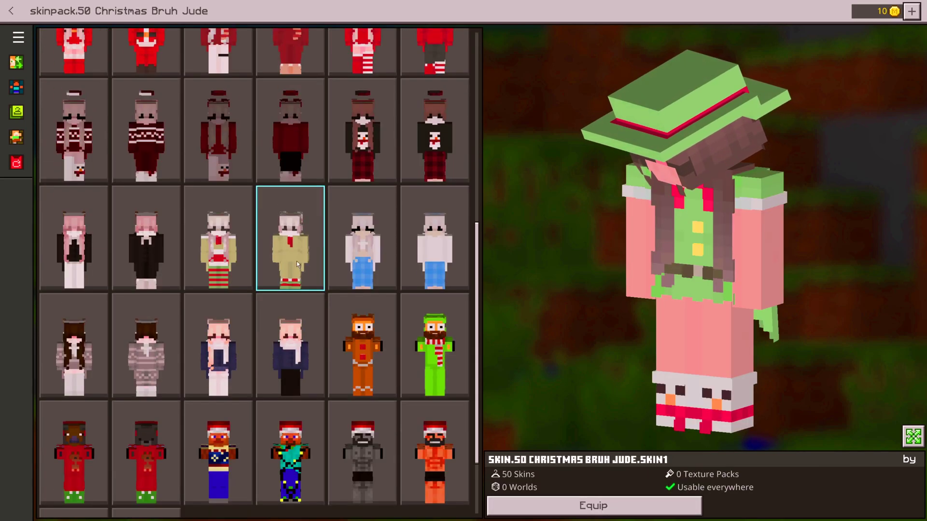
scroll(169, 289, up, 2)
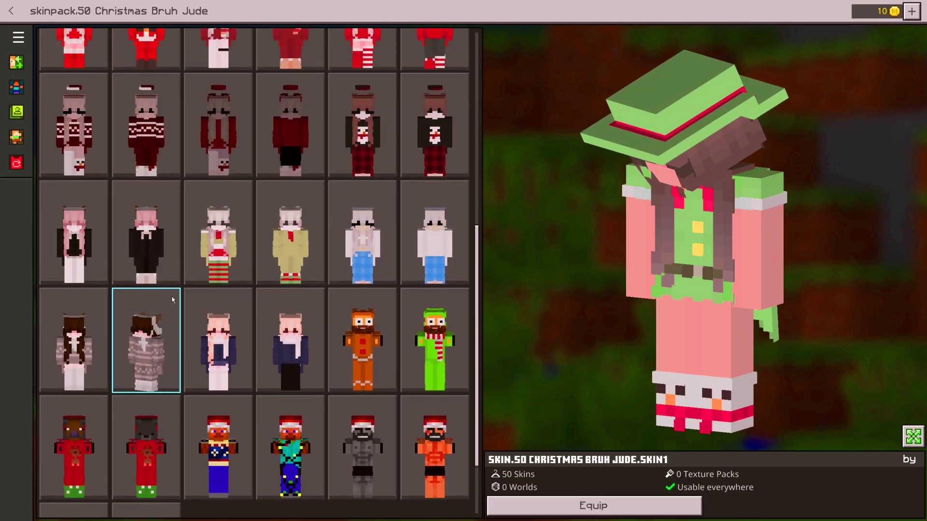
scroll(176, 301, up, 3)
scroll(177, 297, up, 2)
scroll(177, 292, up, 2)
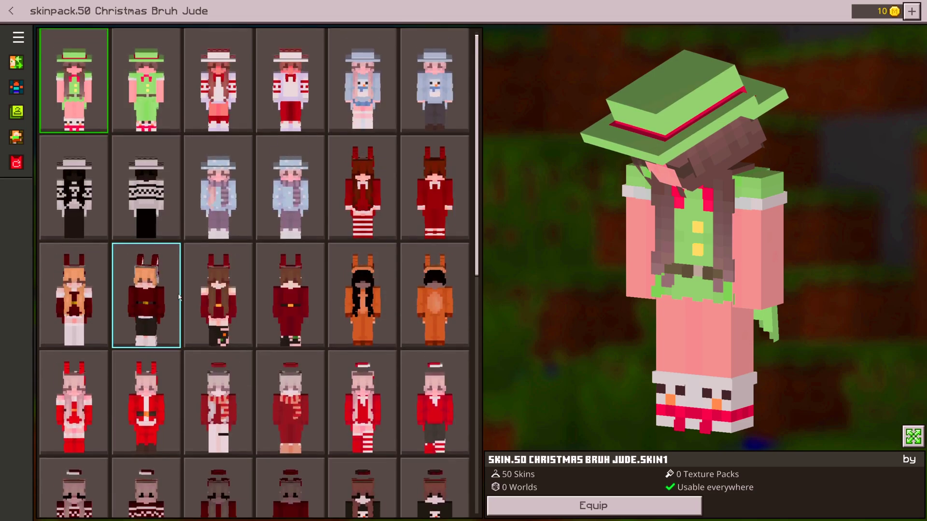
scroll(177, 287, up, 1)
click(146, 82)
click(593, 505)
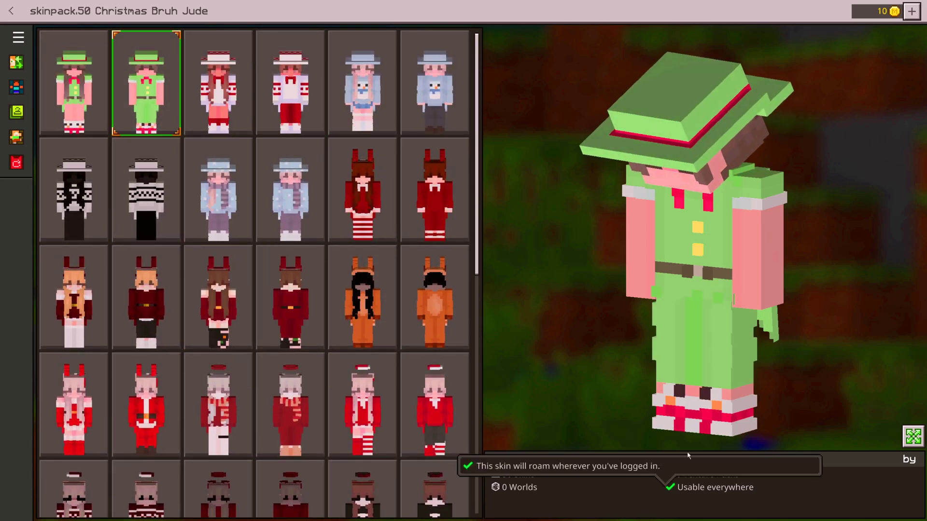
key(Escape)
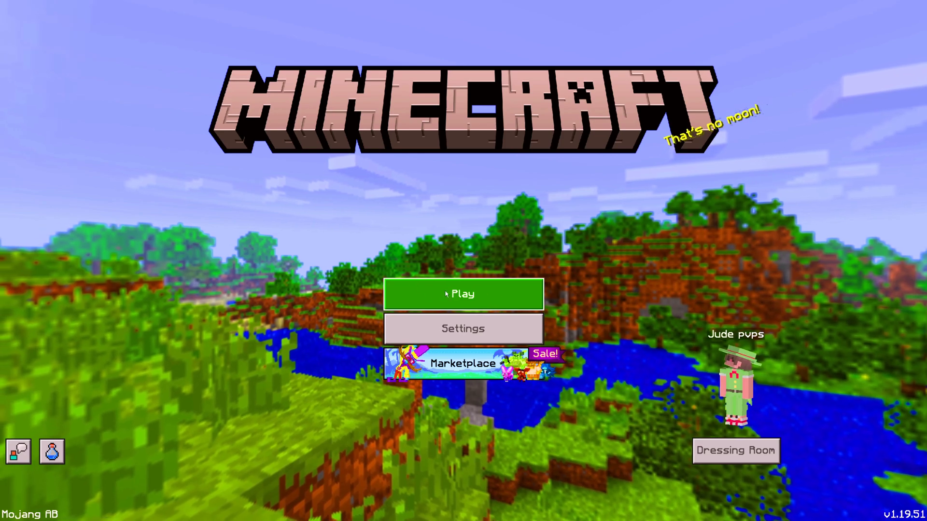
Join The Hive from the Servers list
click(464, 292)
key(bracketright)
key(bracketright)
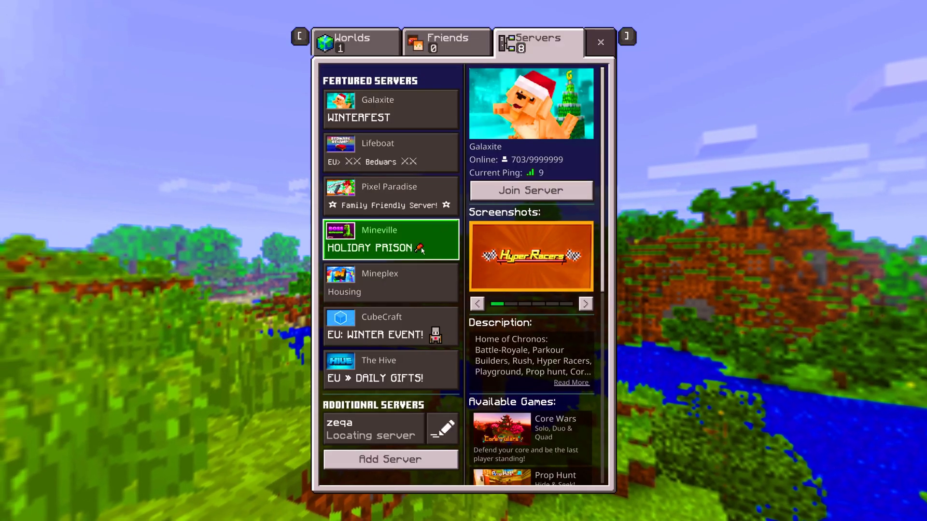
click(391, 369)
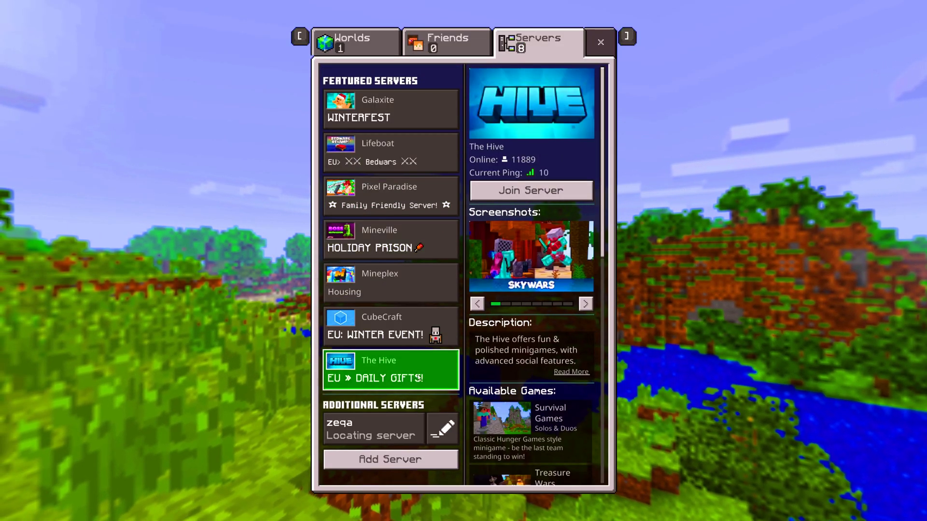
click(542, 191)
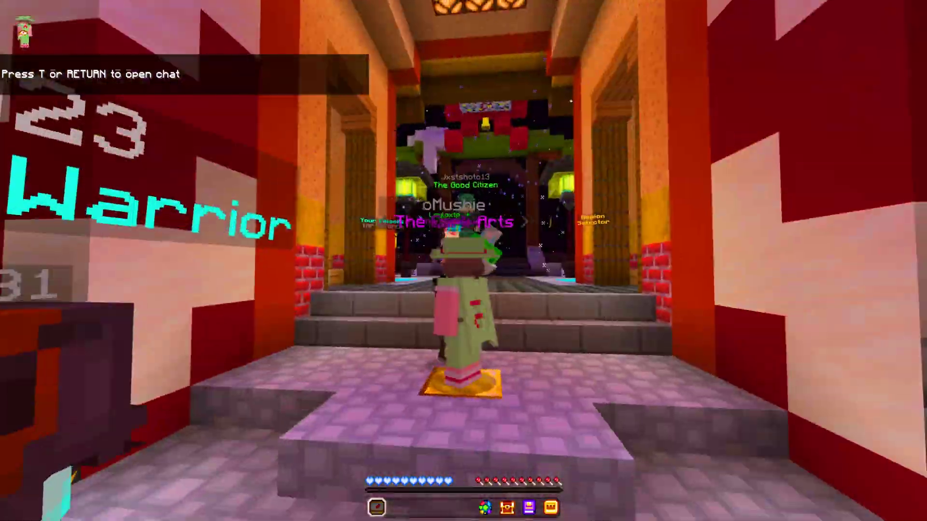
Walk around the Hive hub, toggling F5 to show the elf skin from front and behind
key(3)
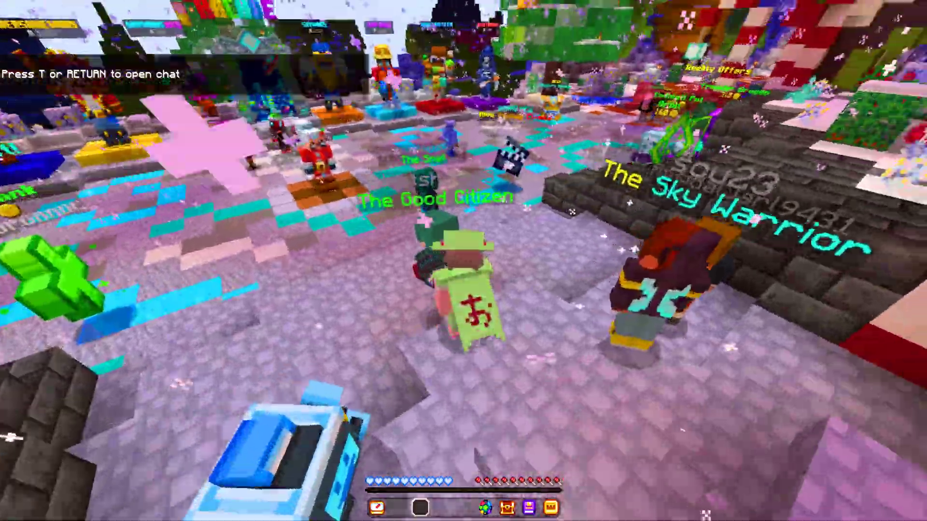
key(F5)
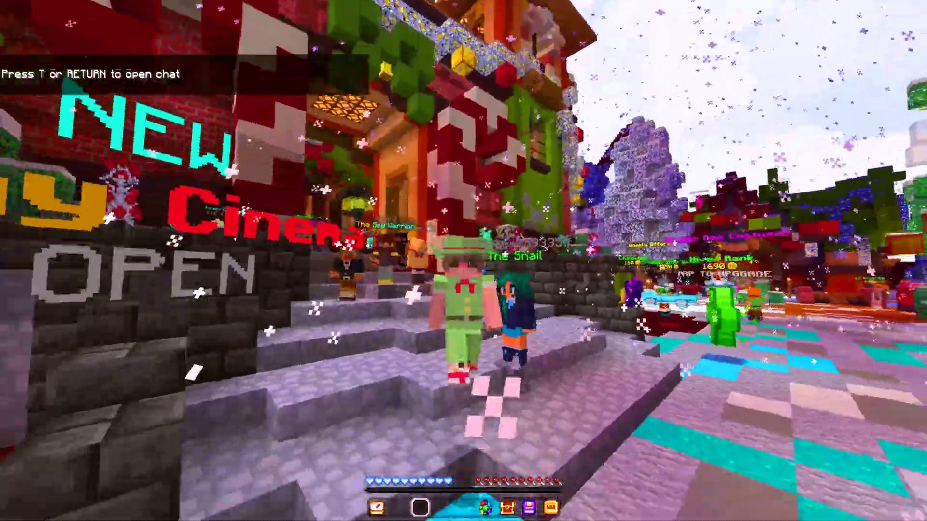
key(F5)
key(F5)
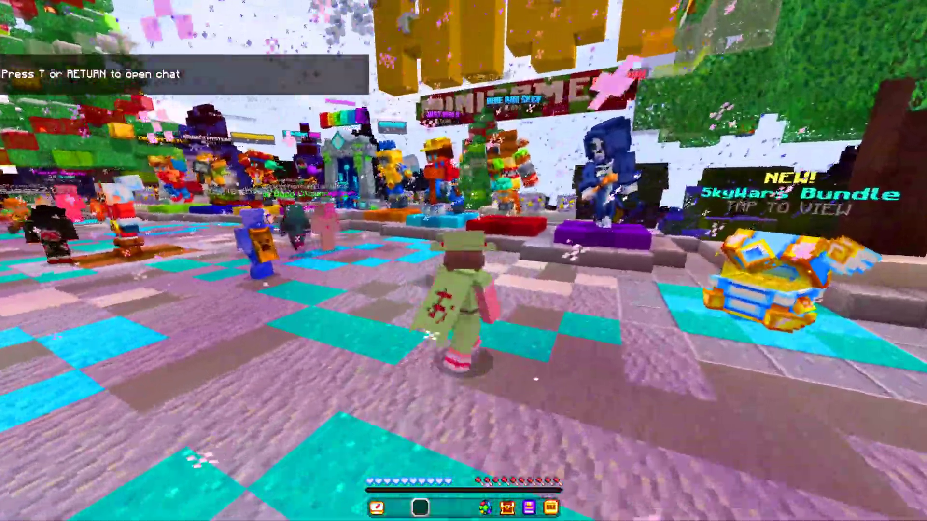
key(F5)
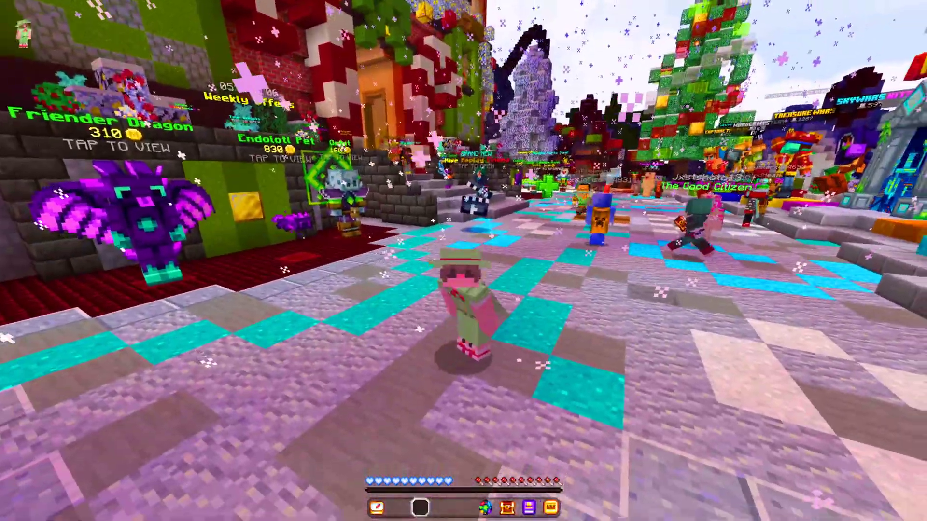